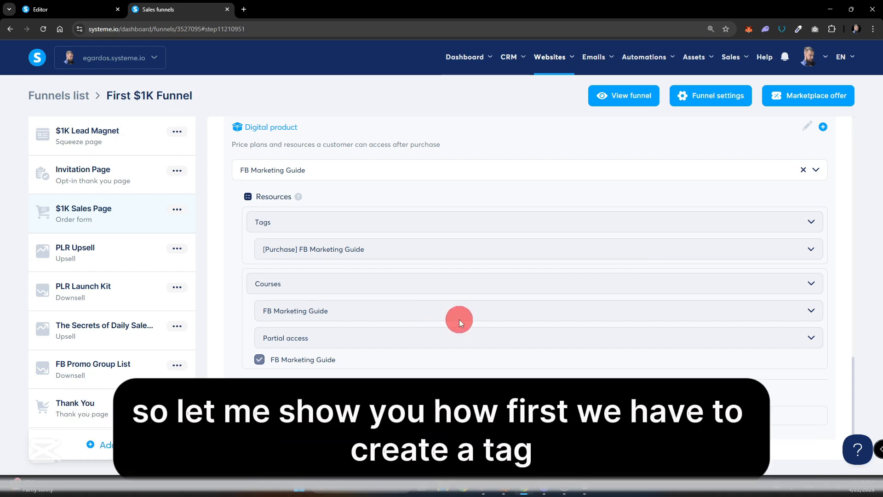
# Create a contact tag named "order bump 1" and reload the tags page.
pyautogui.moveTo(513, 73)
pyautogui.click(518, 101)
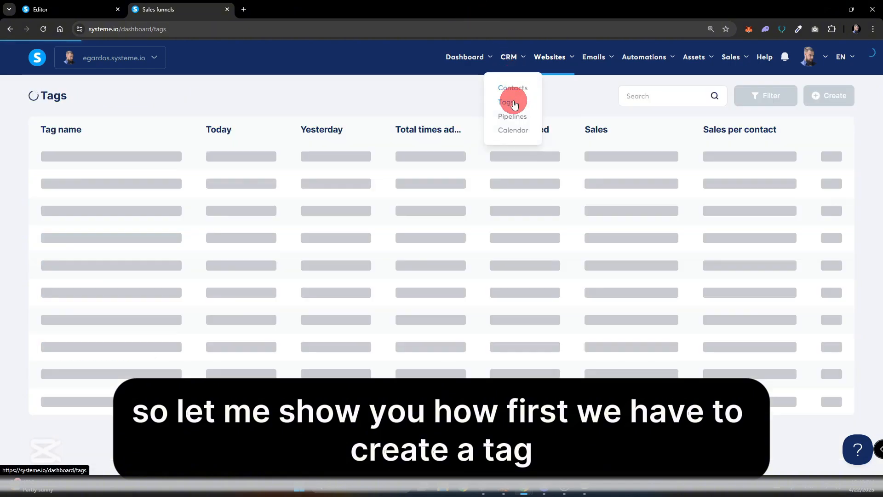
pyautogui.click(839, 102)
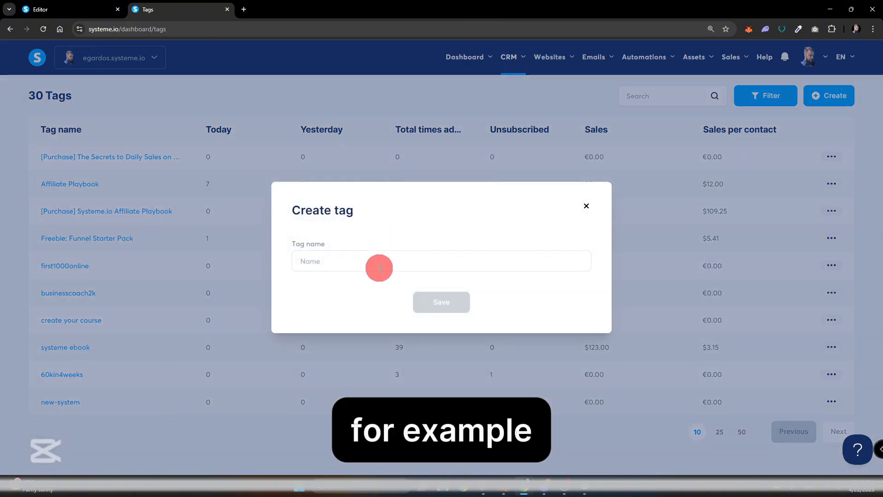
pyautogui.click(380, 267)
pyautogui.write('order bump 1')
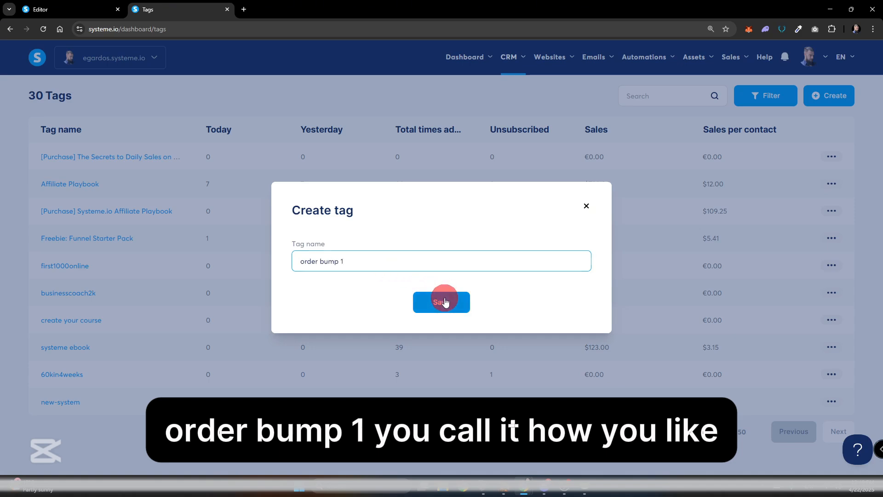
pyautogui.click(444, 301)
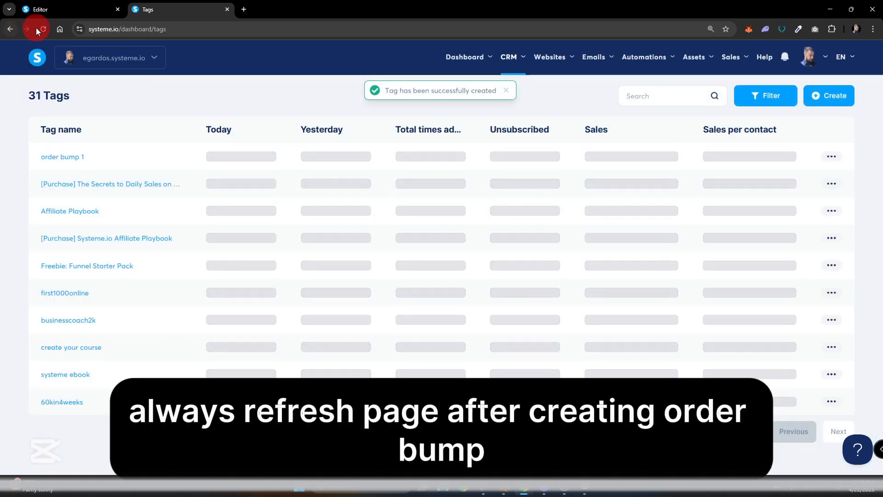
pyautogui.click(39, 30)
# Open the Order Form step of the "[SHARE] Systeme.io Affiliate Playbook" sales funnel.
pyautogui.moveTo(550, 56)
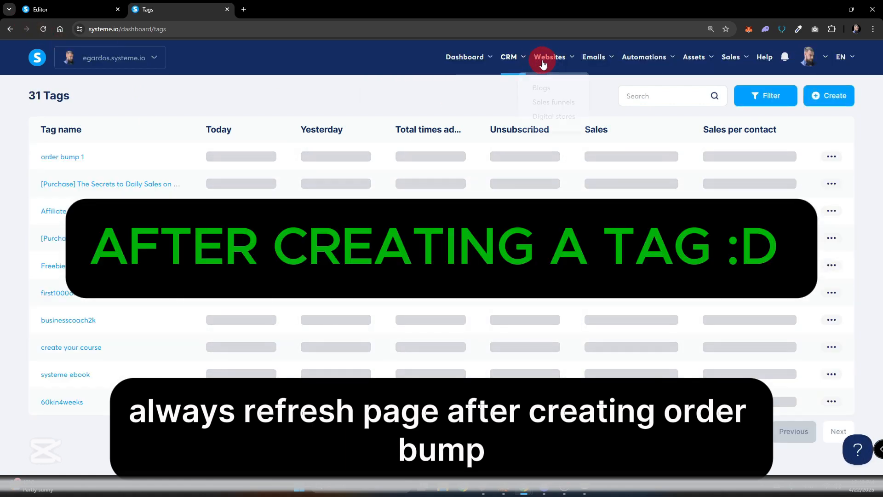
pyautogui.click(550, 101)
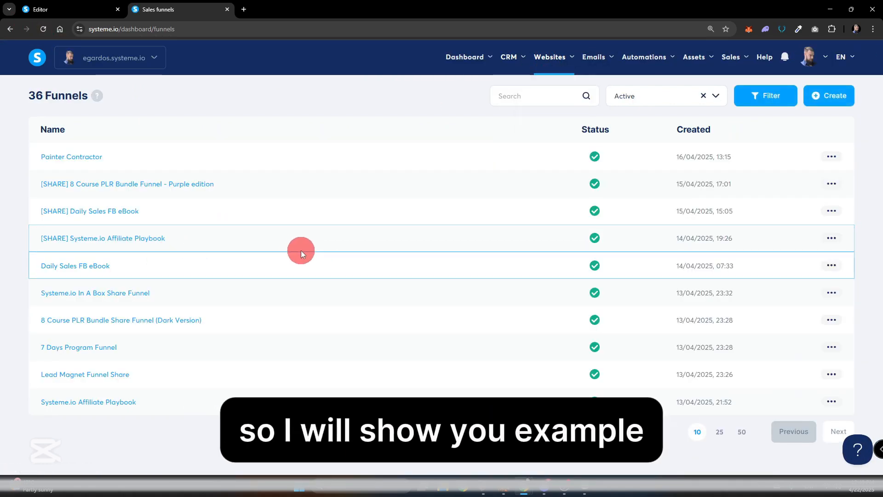
pyautogui.click(128, 239)
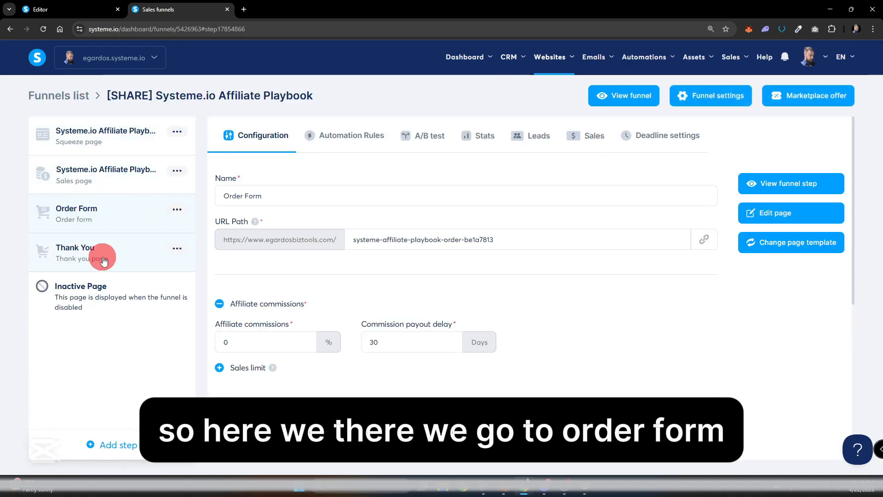
# Add an order bump to the order form with a new digital product named "facebook guide".
pyautogui.scroll(-7, 451, 253)
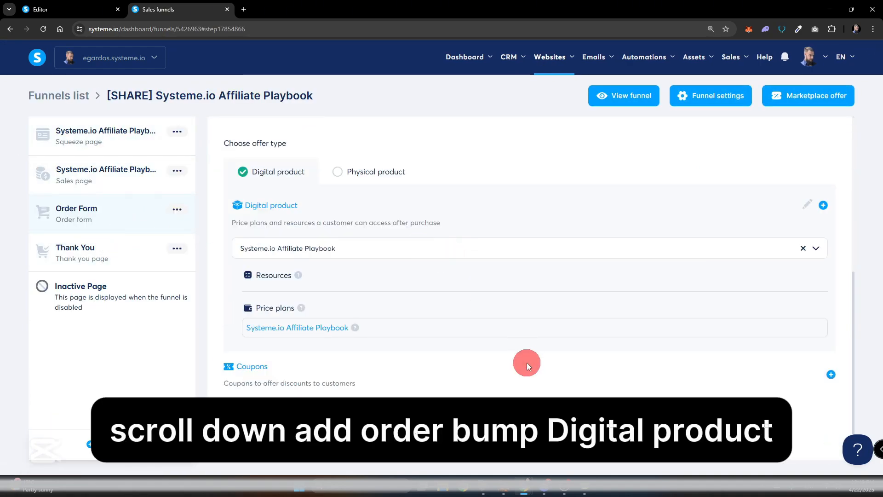
pyautogui.scroll(-3, 546, 388)
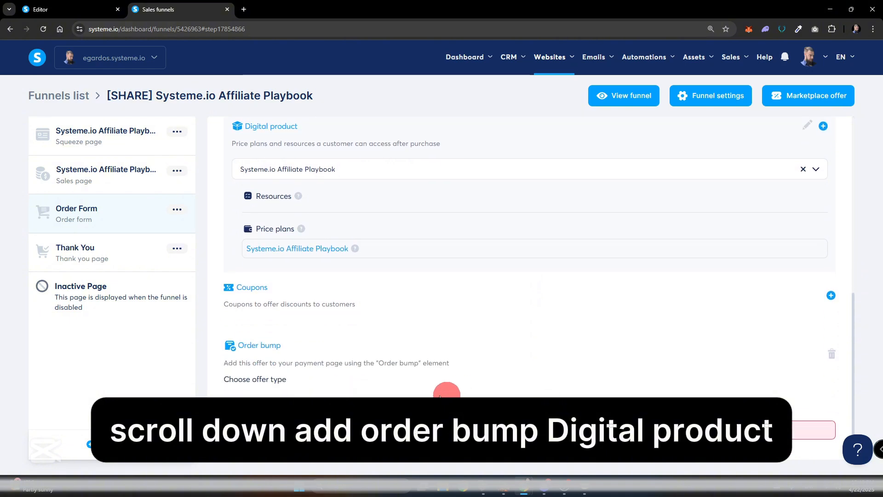
pyautogui.scroll(-2, 393, 373)
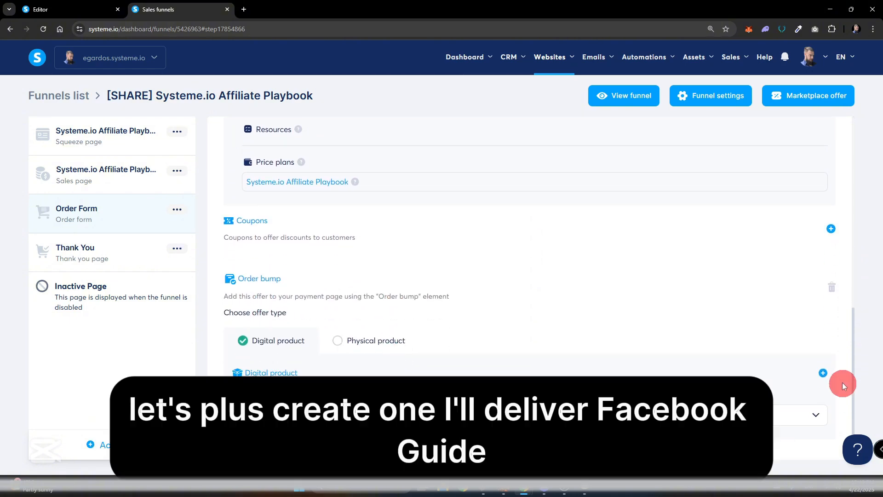
pyautogui.scroll(-3, 504, 350)
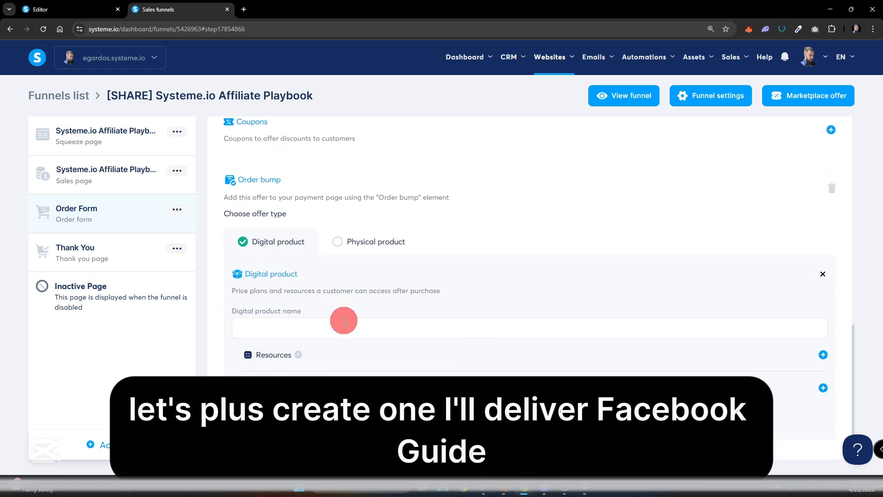
pyautogui.click(352, 328)
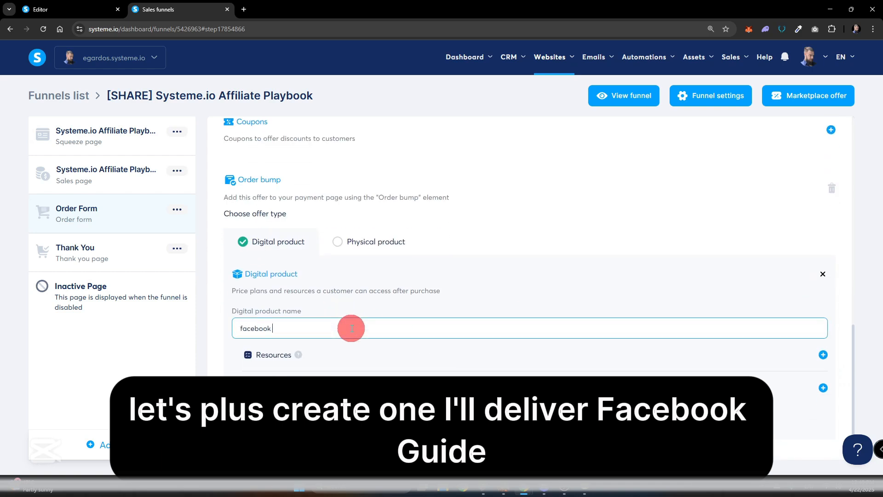
pyautogui.write('facebook guide')
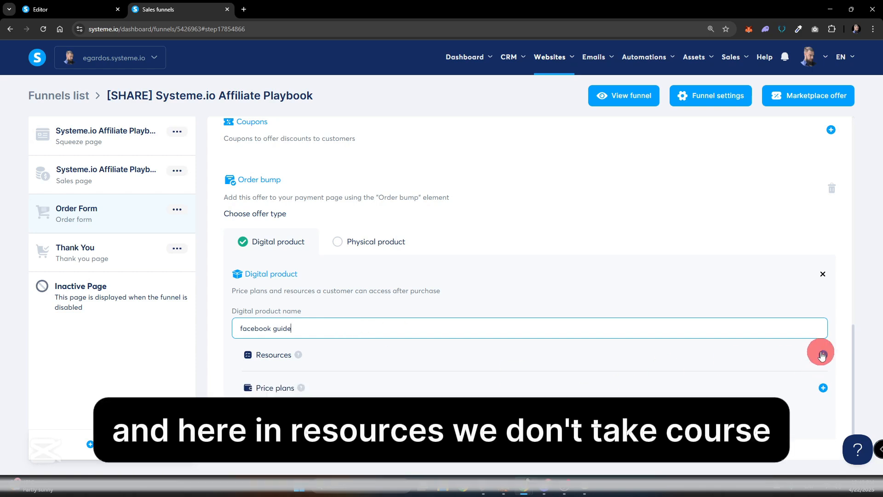
# Add a Tags resource to the facebook guide product and assign the tag "order bump 1".
pyautogui.click(822, 354)
pyautogui.click(328, 380)
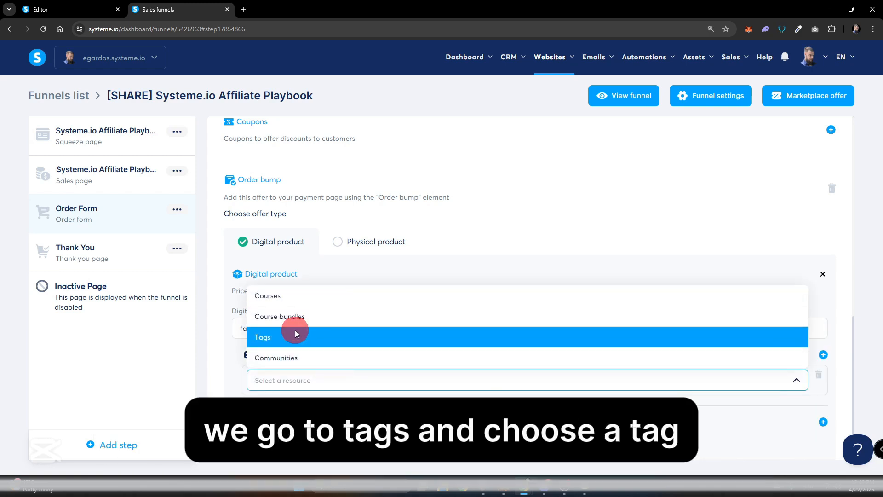
pyautogui.click(305, 339)
pyautogui.scroll(-1, 331, 350)
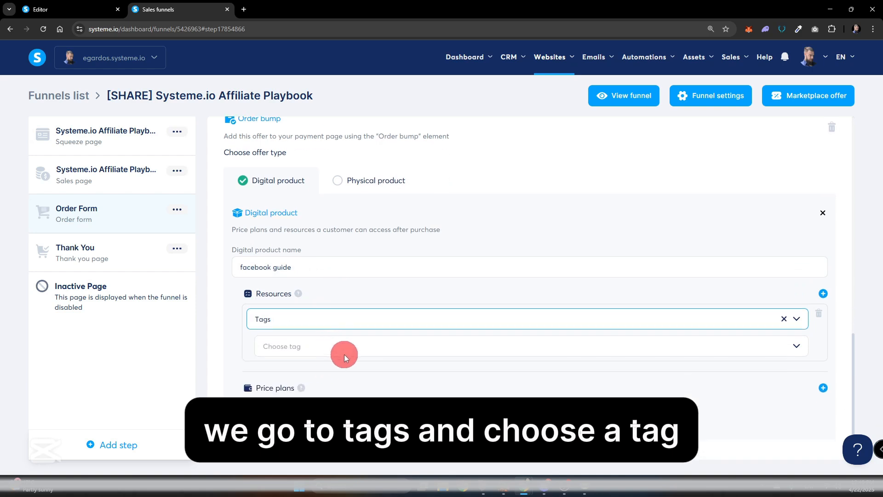
pyautogui.click(349, 352)
pyautogui.write('o')
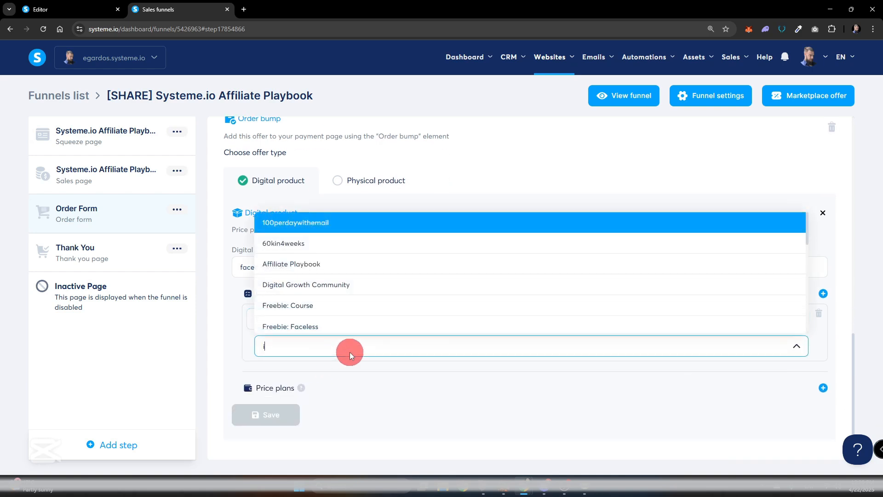
pyautogui.write('rd')
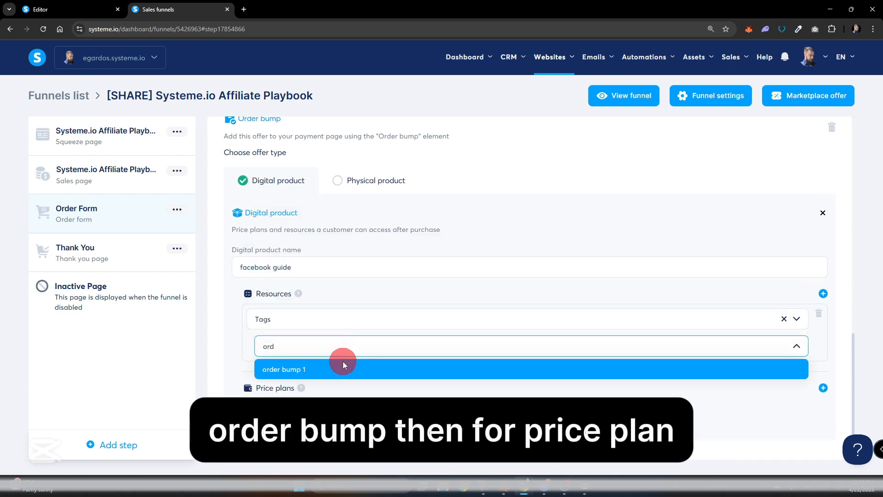
pyautogui.click(343, 363)
# Attach the existing one-time price plan "FB Marketing Guide" to the order bump product and save both the plan and the product.
pyautogui.click(812, 383)
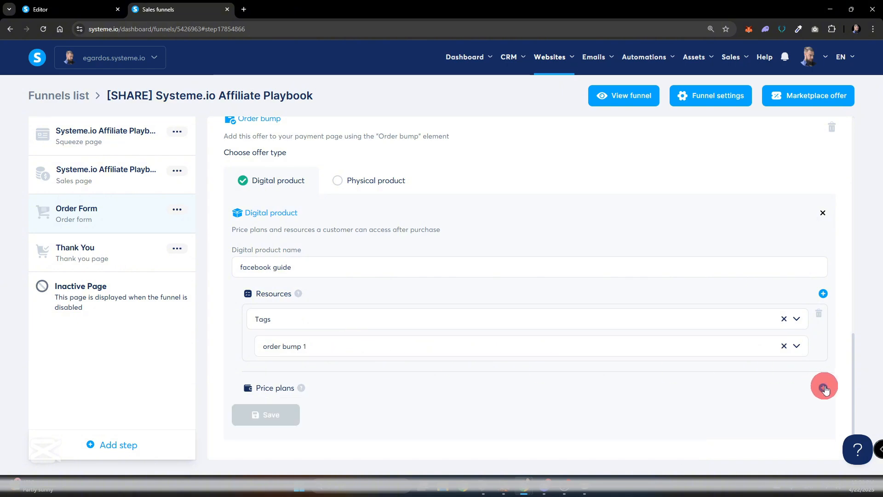
pyautogui.scroll(-3, 598, 350)
pyautogui.click(369, 325)
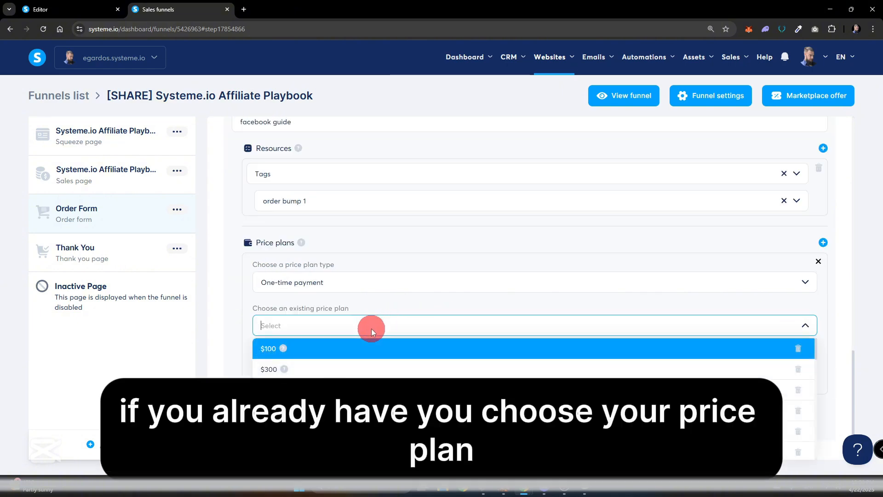
pyautogui.click(404, 308)
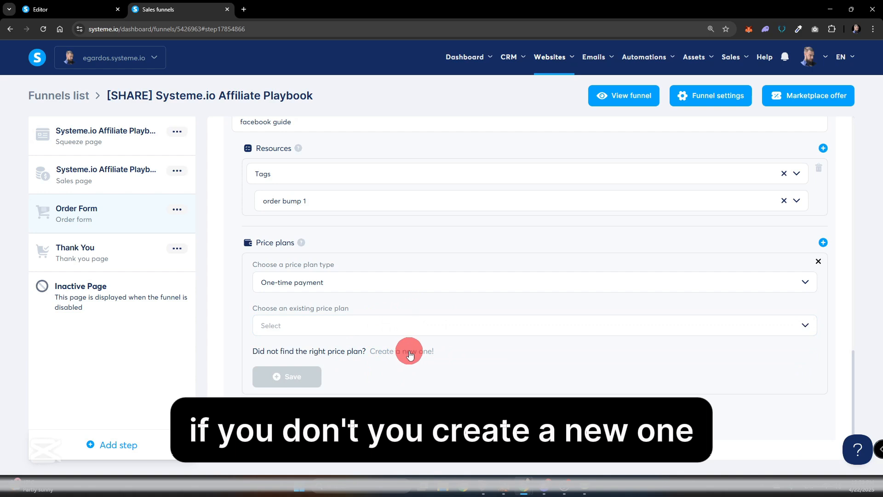
pyautogui.click(374, 329)
pyautogui.write('fb')
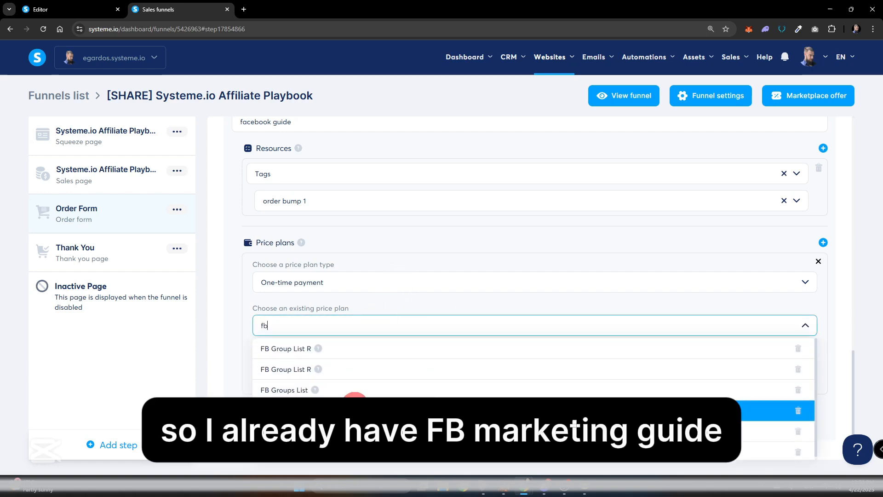
pyautogui.click(372, 404)
pyautogui.scroll(-2, 390, 392)
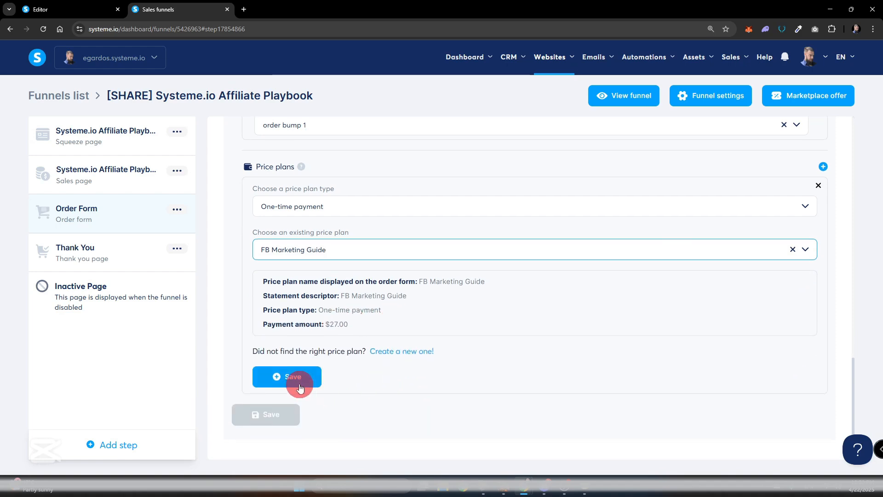
pyautogui.click(295, 377)
pyautogui.click(272, 408)
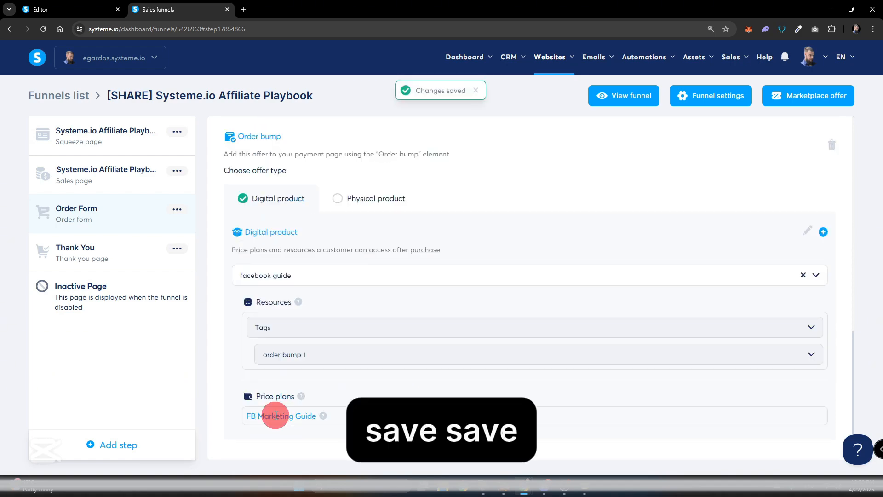
# Open the order form page for editing and place an Order bump element between the product price and the BUY NOW button.
pyautogui.scroll(10, 471, 338)
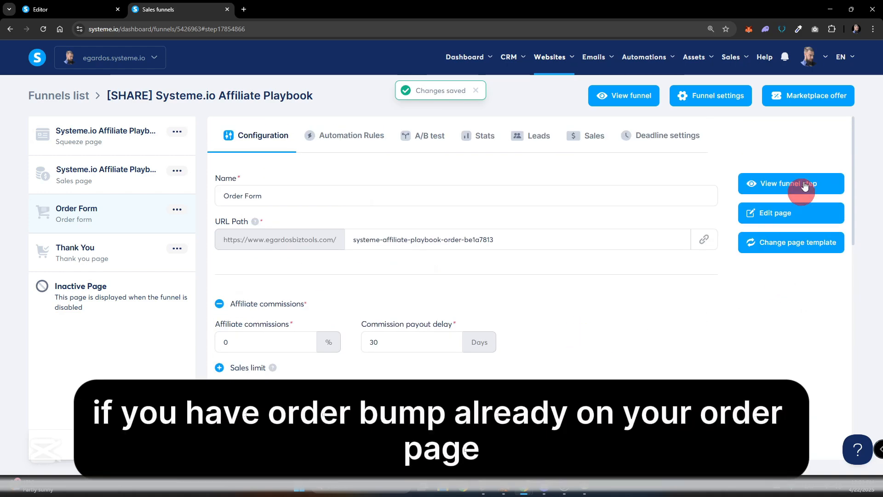
pyautogui.click(792, 213)
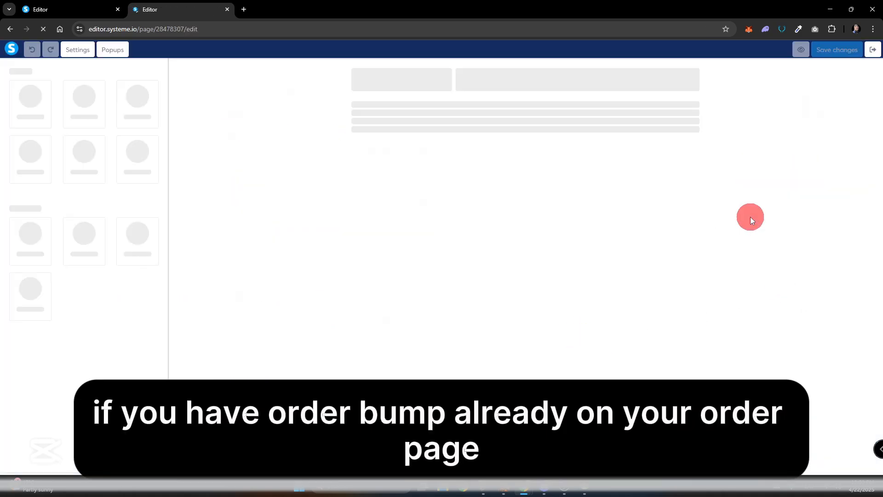
pyautogui.scroll(-4, 707, 249)
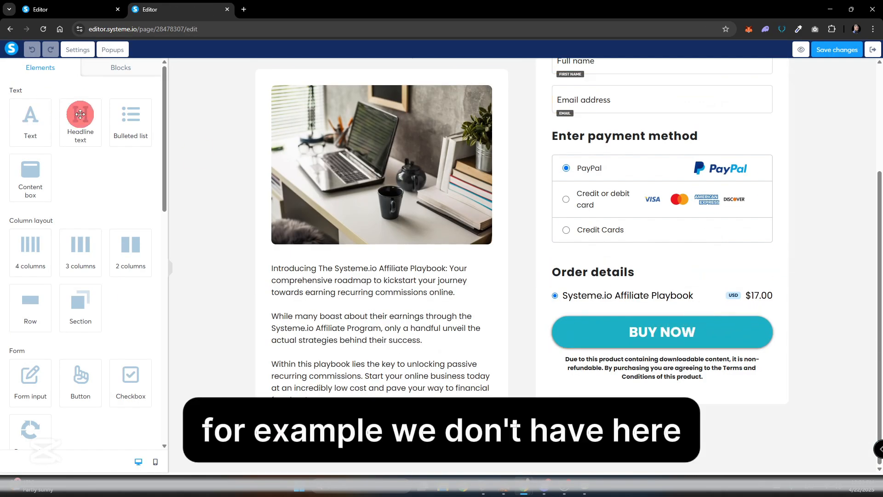
pyautogui.scroll(-7, 43, 276)
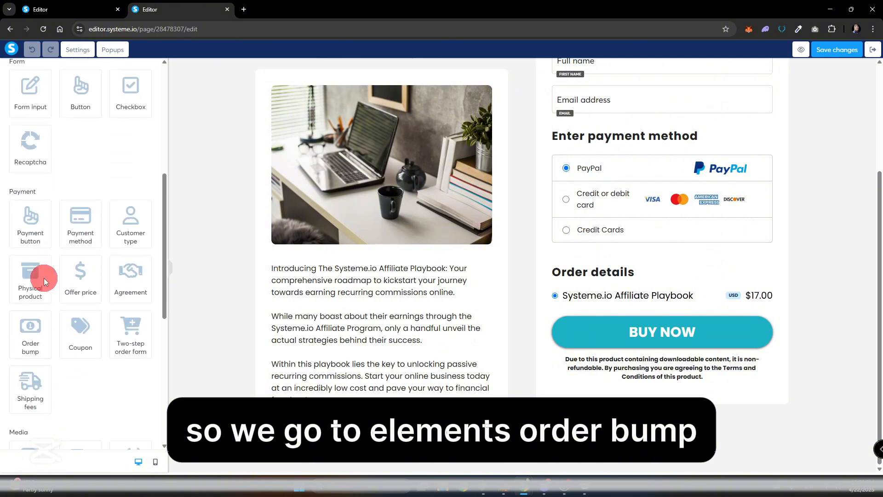
pyautogui.moveTo(30, 313); pyautogui.dragTo(636, 312)
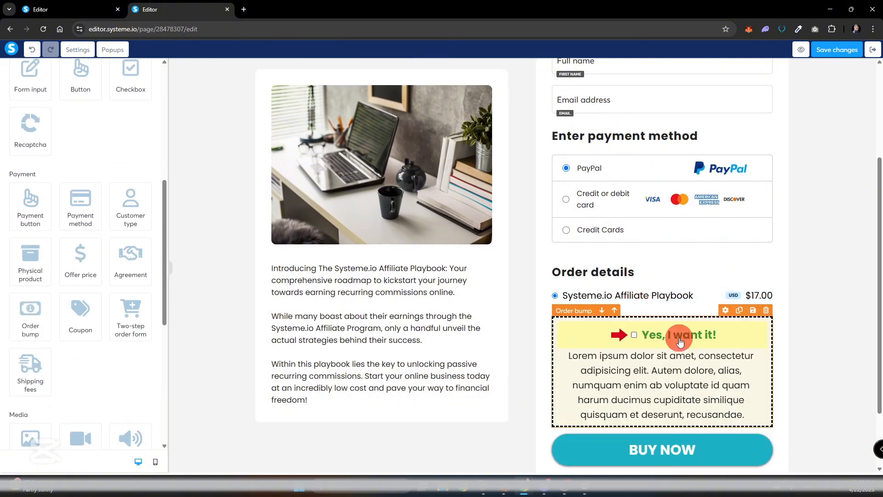
# Insert the saved "order bump 1" block from the personal blocks directly below the product price in Order details.
pyautogui.scroll(4, 103, 147)
pyautogui.scroll(3, 103, 147)
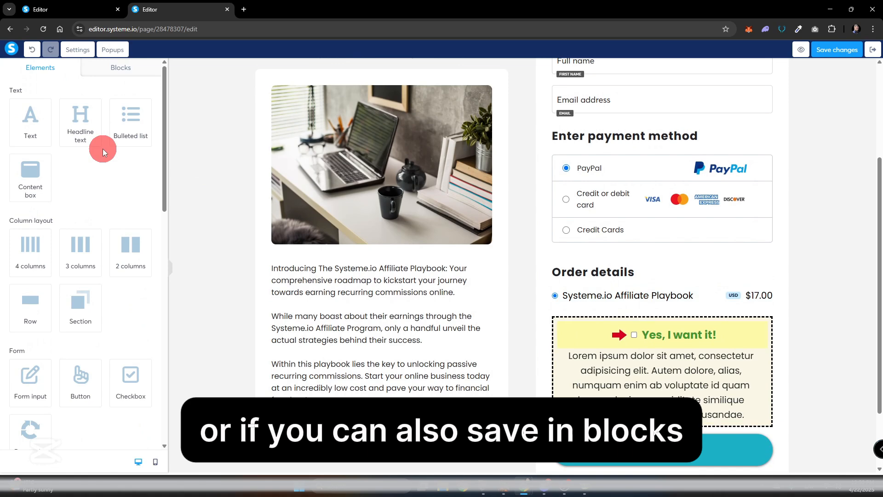
pyautogui.click(123, 66)
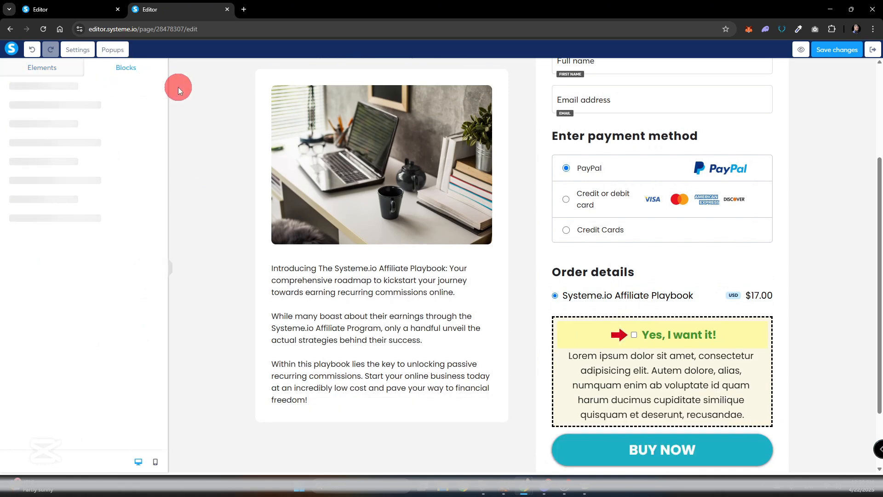
pyautogui.click(39, 95)
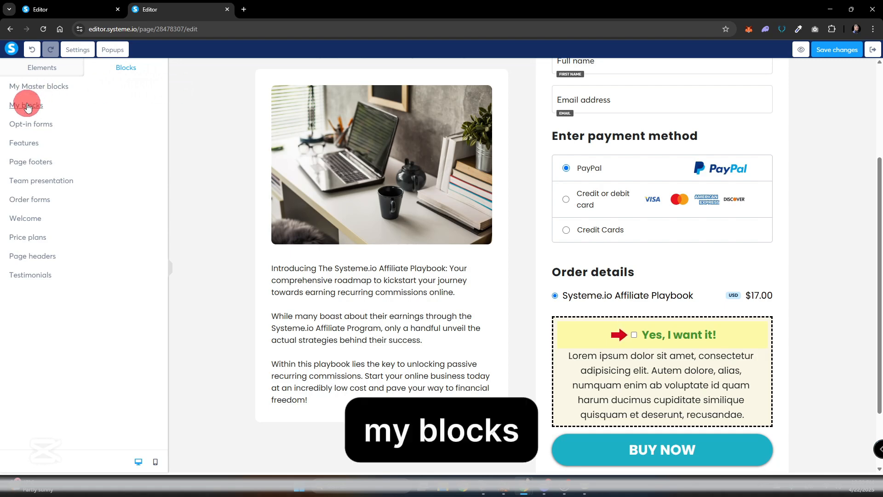
pyautogui.moveTo(60, 146); pyautogui.dragTo(646, 322)
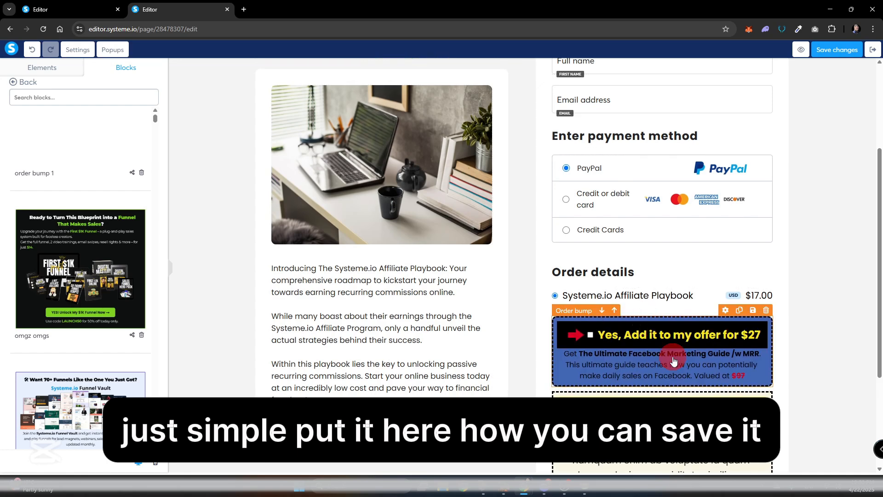
# Save the $27 Facebook Marketing Guide order bump as a reusable block titled "order bump".
pyautogui.click(752, 309)
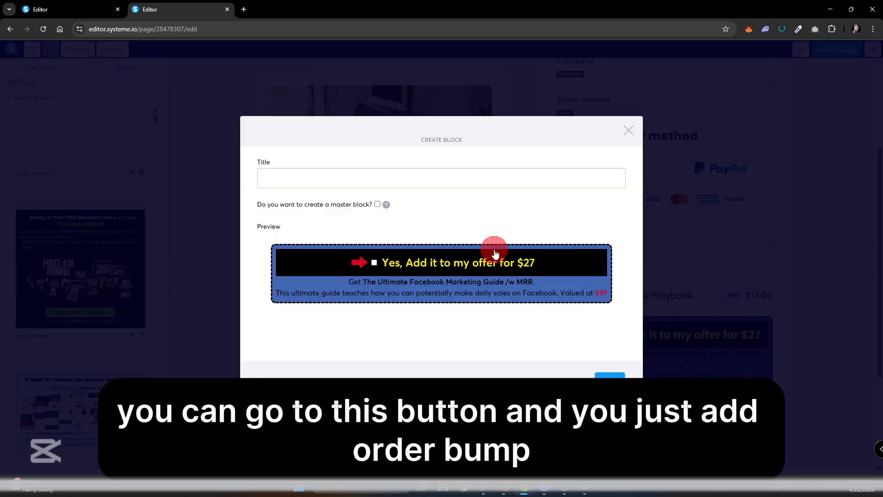
pyautogui.click(352, 183)
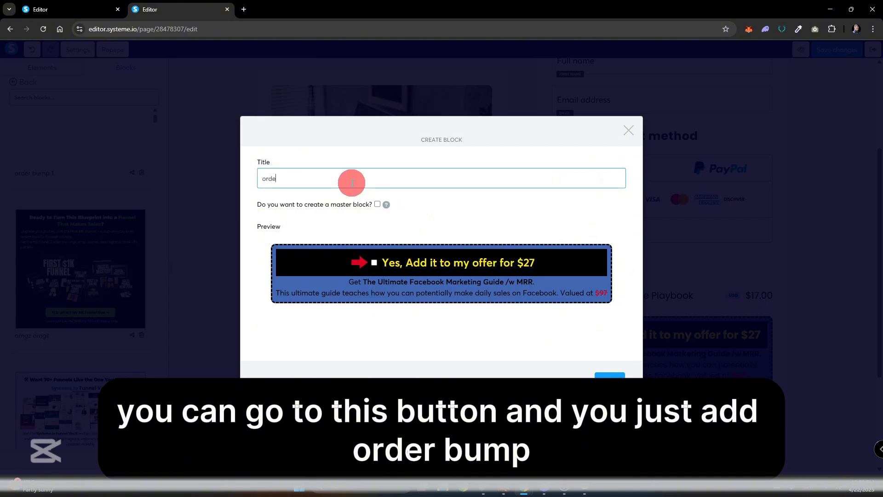
pyautogui.write('order bump')
pyautogui.click(615, 377)
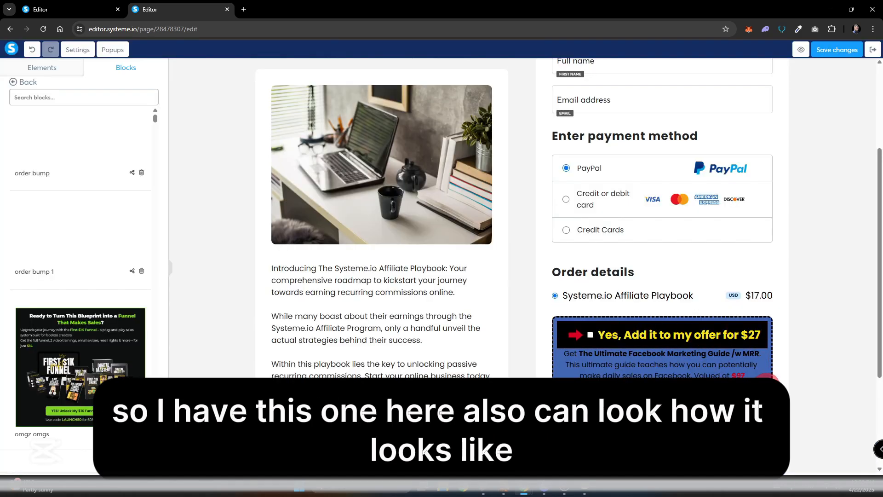
# Save the page changes and preview the order form, ticking the "Yes, Add it to my offer for $27" checkbox to test the bump.
pyautogui.click(767, 386)
pyautogui.click(476, 82)
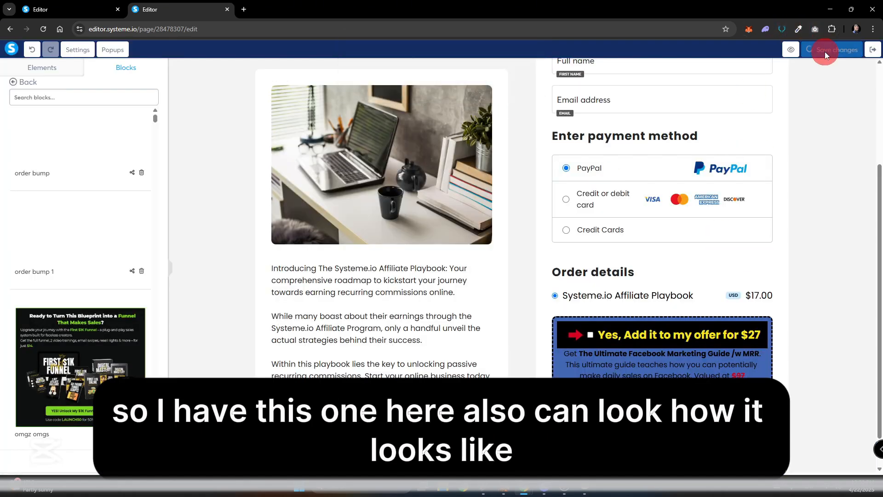
pyautogui.click(801, 50)
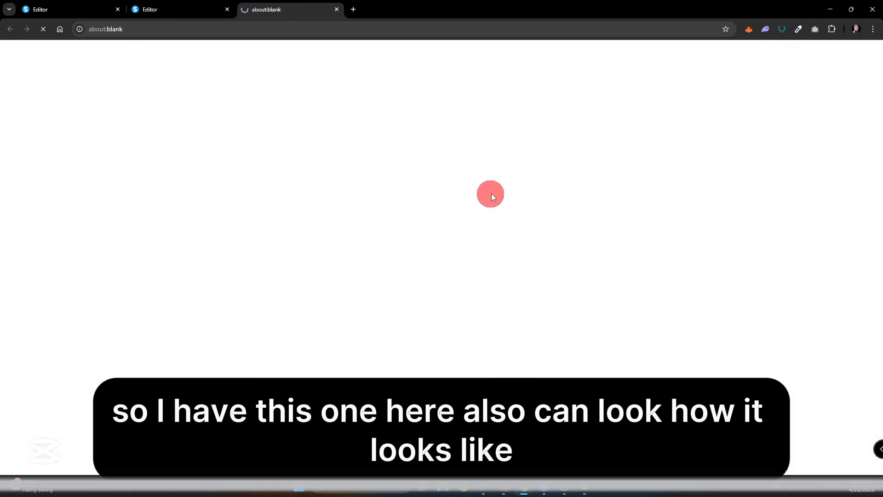
pyautogui.scroll(-5, 667, 238)
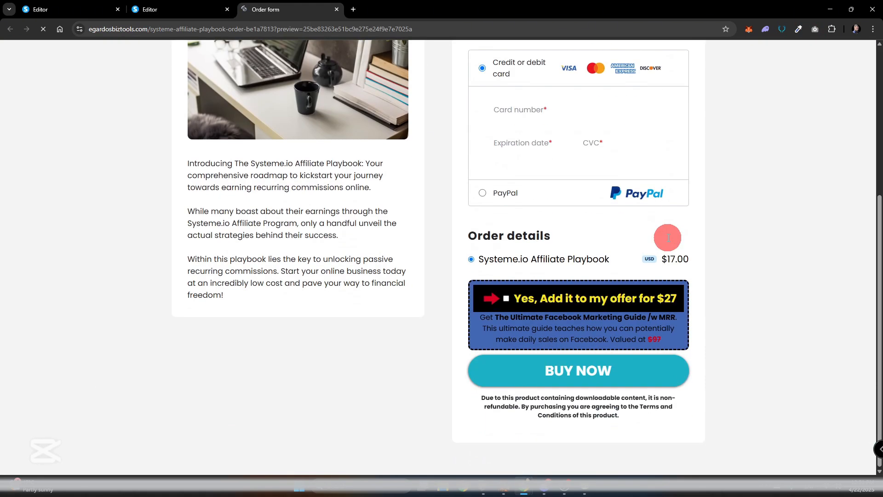
pyautogui.click(505, 298)
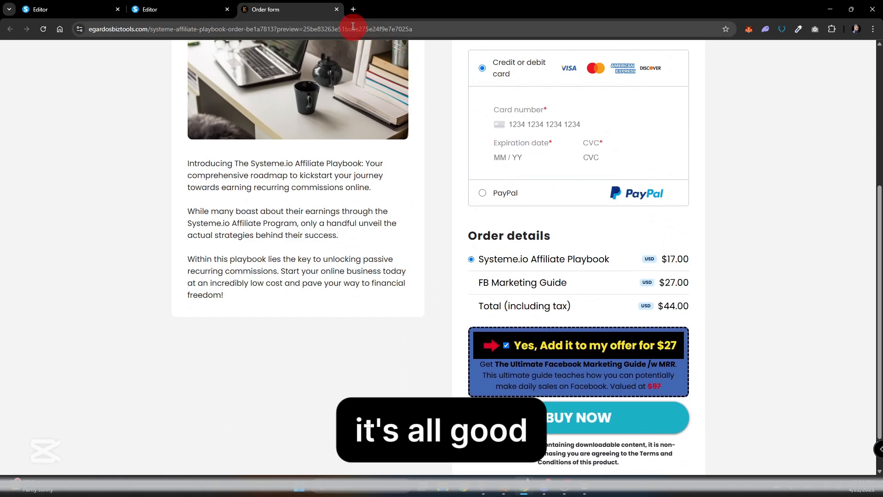
pyautogui.click(336, 9)
# Save the order form page again and exit the page editor to the funnel.
pyautogui.scroll(5, 650, 99)
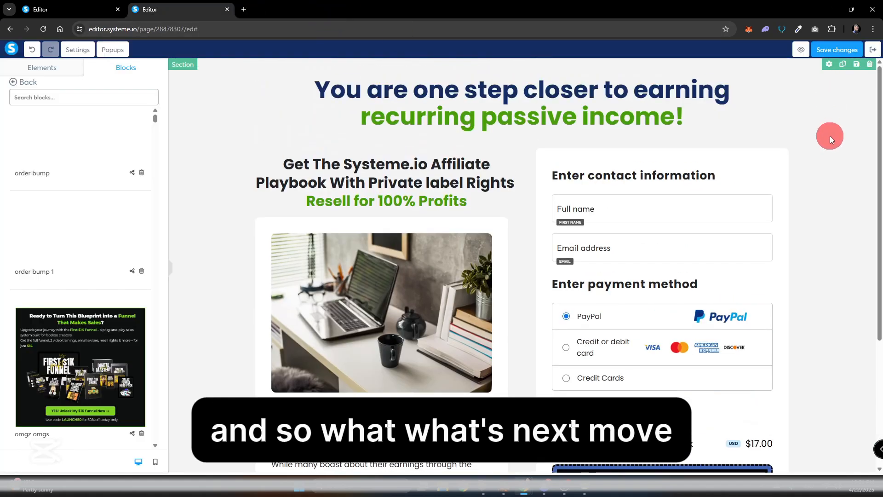
pyautogui.click(834, 50)
pyautogui.click(818, 80)
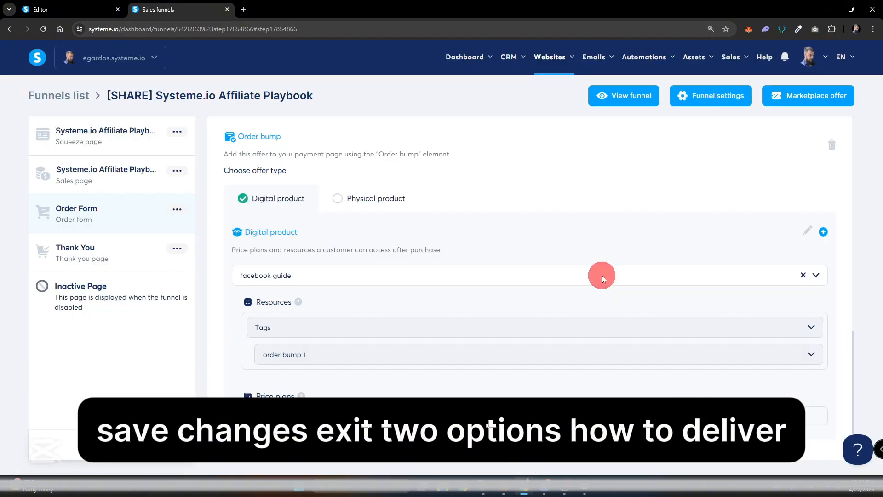
# Start a new automation rule with a Tag added trigger for the tag "order bump 1".
pyautogui.moveTo(646, 57)
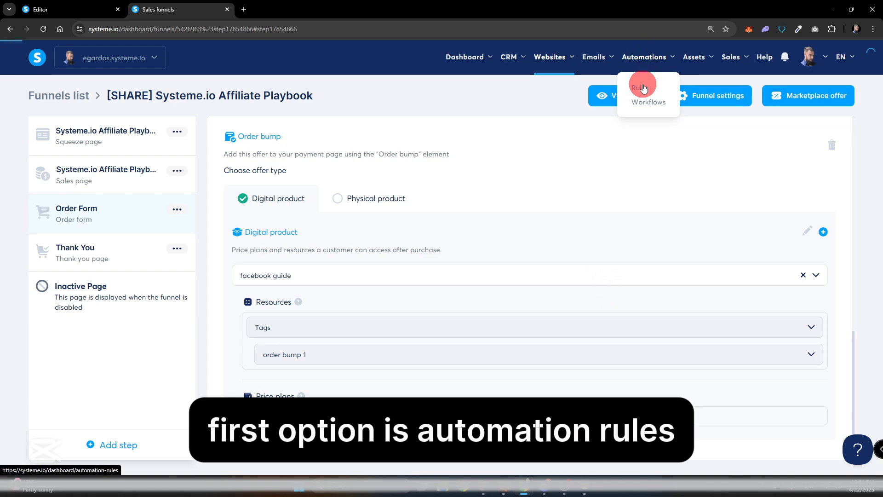
pyautogui.click(643, 88)
pyautogui.click(829, 96)
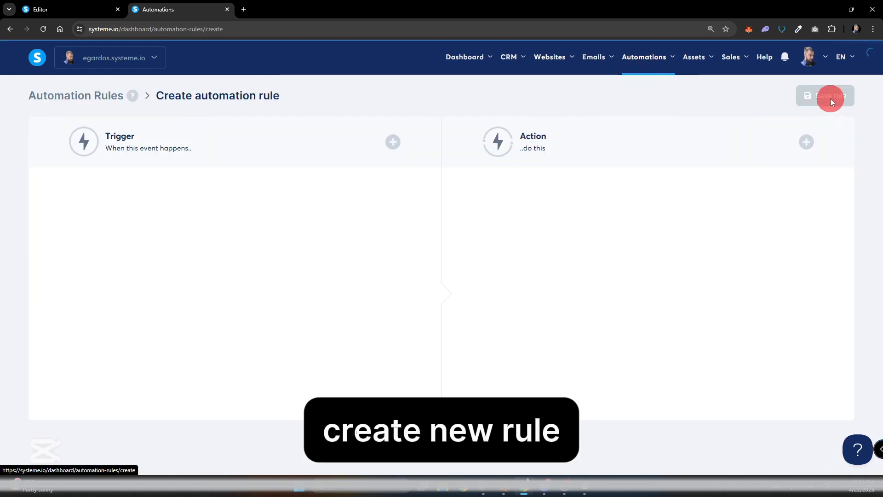
pyautogui.click(391, 142)
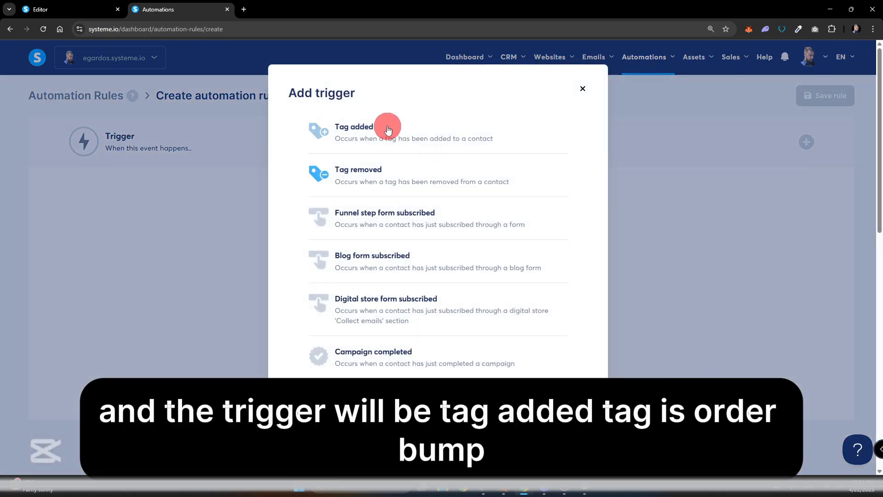
pyautogui.click(387, 129)
pyautogui.click(160, 233)
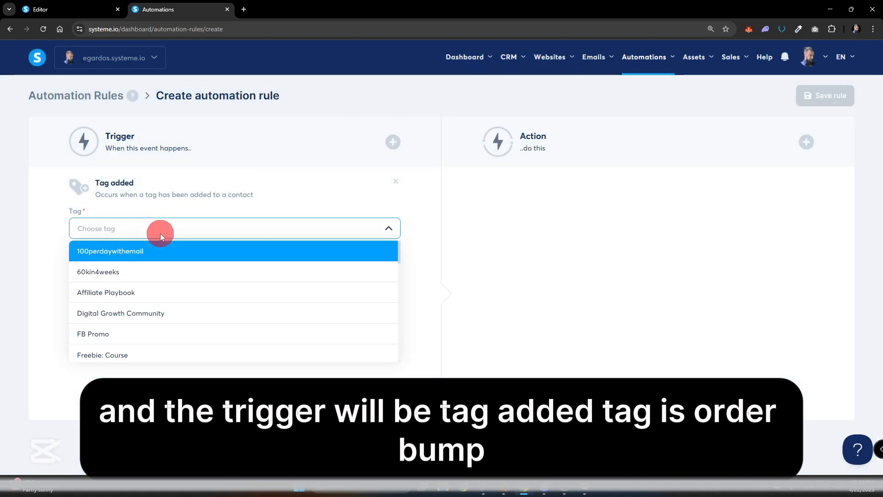
pyautogui.write('ord')
pyautogui.click(193, 252)
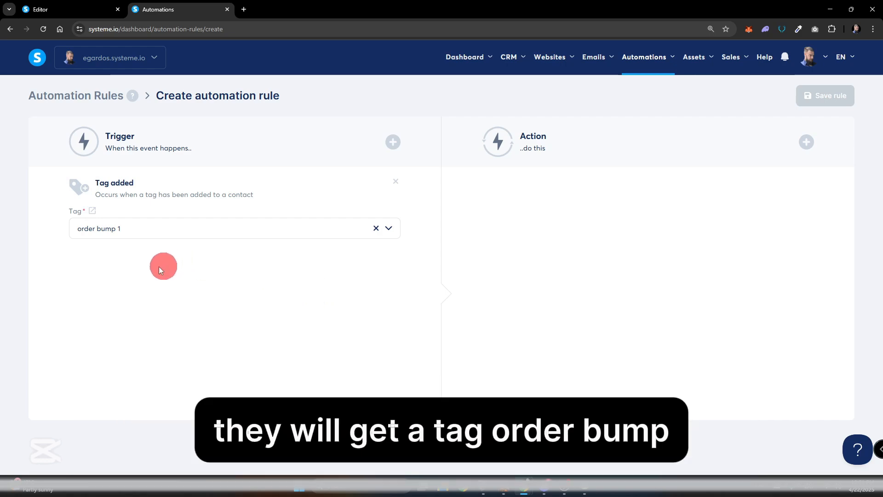
# Add a Send email action to the automation rule.
pyautogui.click(806, 142)
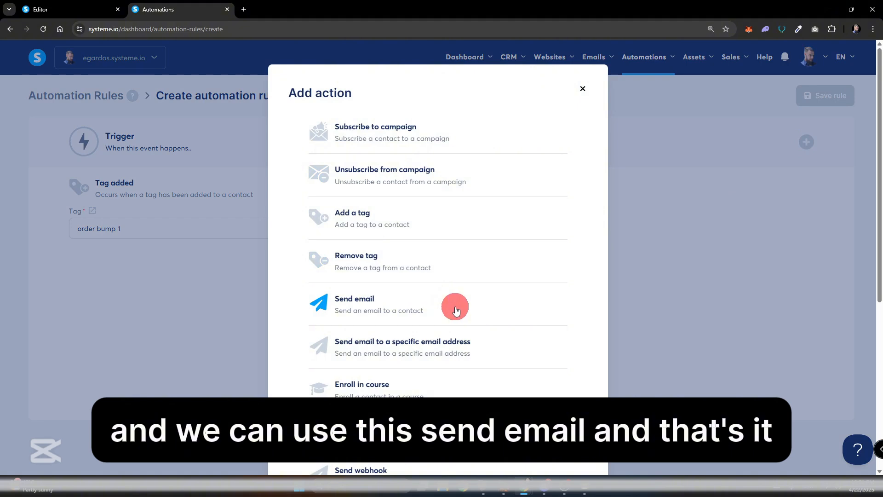
pyautogui.click(456, 311)
pyautogui.click(600, 234)
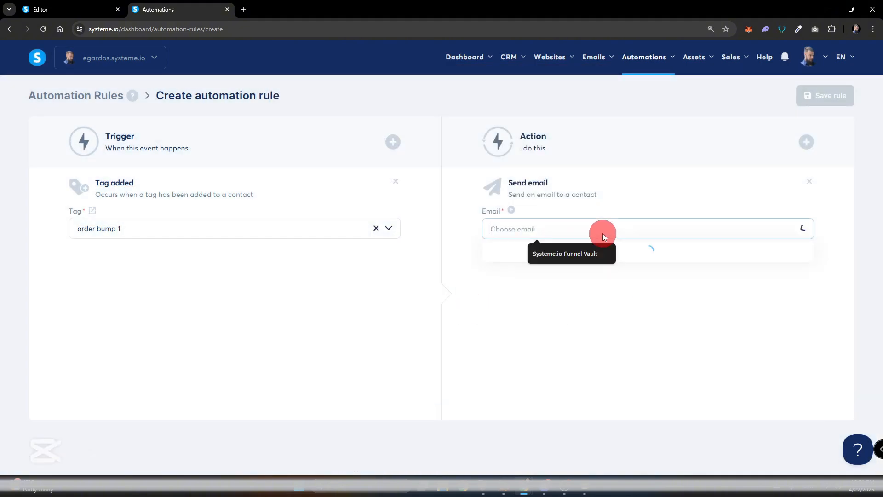
pyautogui.write('fb')
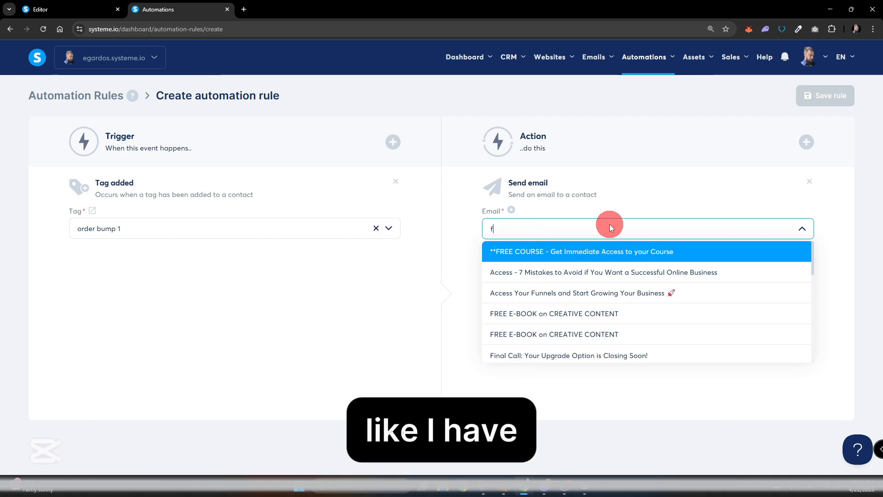
pyautogui.press('BackSpace')
pyautogui.press('BackSpace')
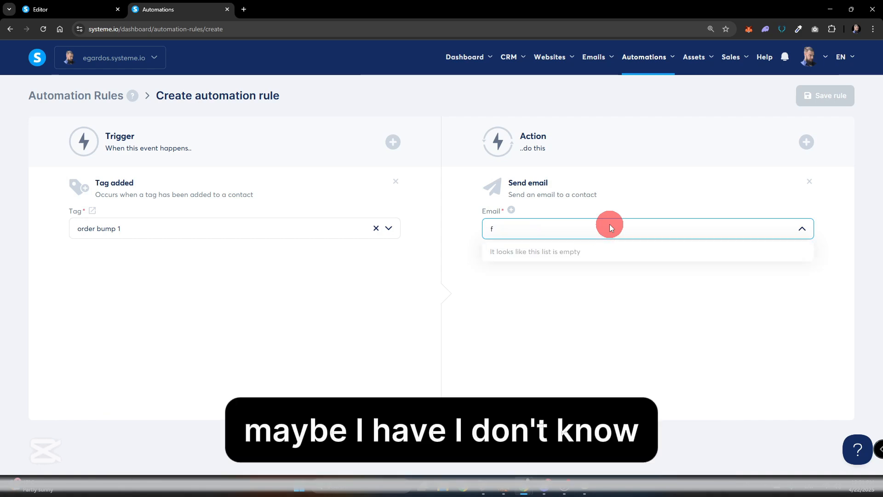
pyautogui.click(502, 215)
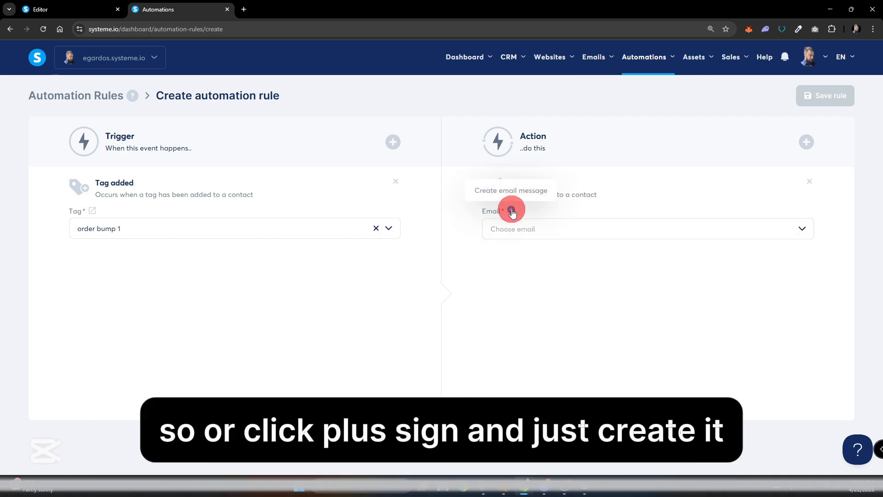
pyautogui.click(512, 211)
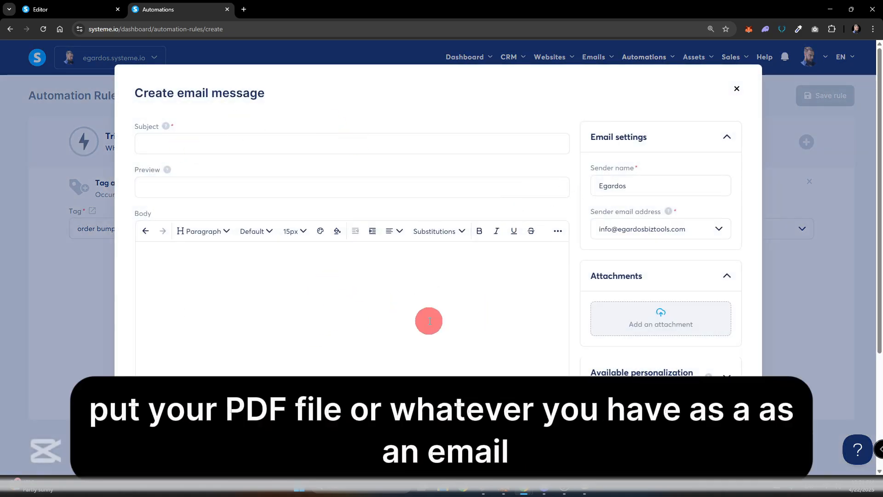
pyautogui.click(735, 91)
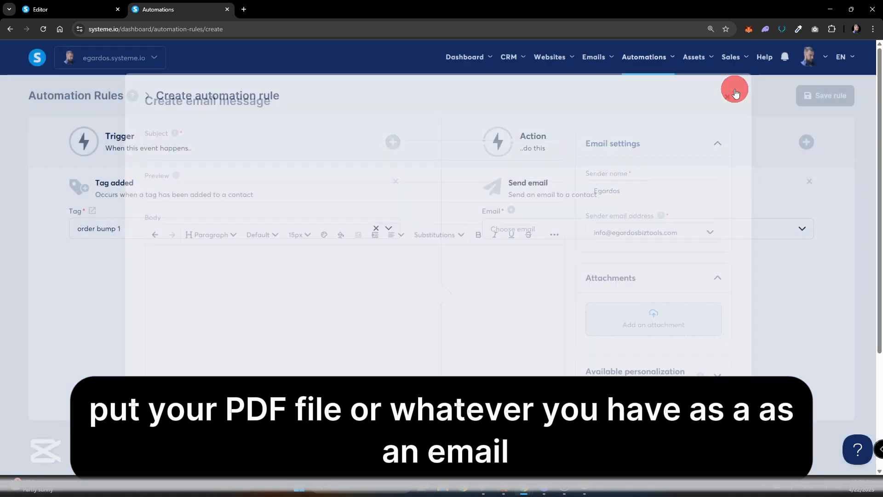
# Set the rule's action to send the existing email "Your Facebook Marketing Guide is Ready – Download Now!".
pyautogui.click(529, 228)
pyautogui.write('face')
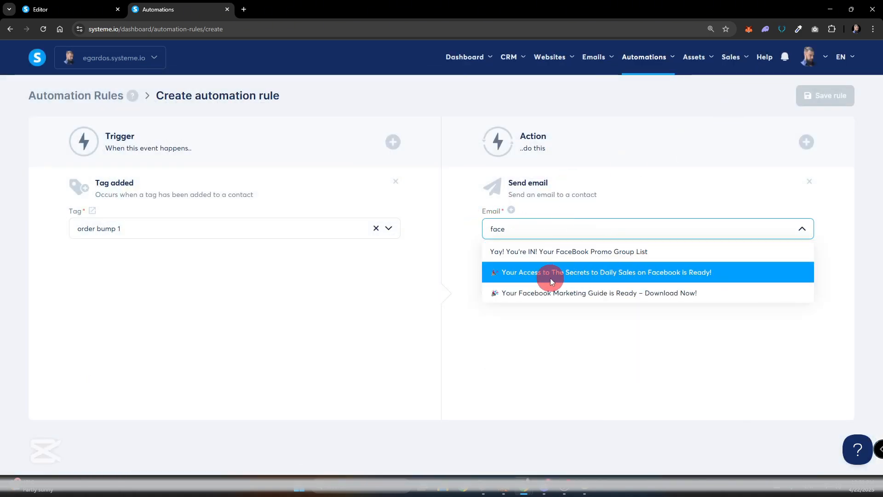
pyautogui.click(566, 302)
# Review the content of the chosen email without resuming the earlier unsaved session, then close it.
pyautogui.click(512, 210)
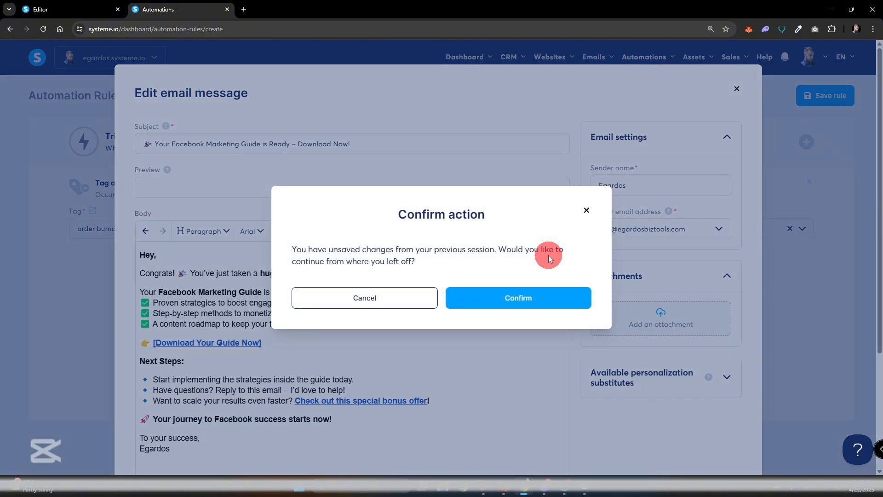
pyautogui.click(586, 211)
pyautogui.scroll(-3, 529, 311)
pyautogui.scroll(3, 526, 310)
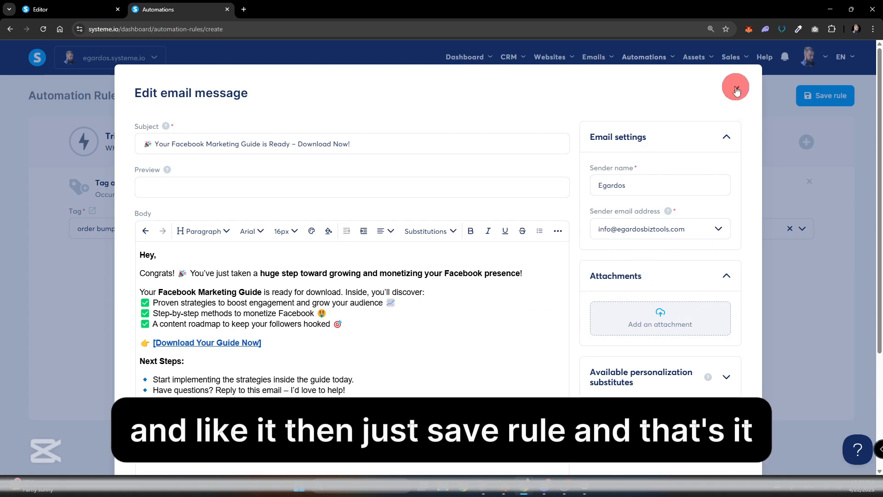
pyautogui.click(736, 88)
# Save the automation rule that sends the guide email when the "order bump 1" tag is added.
pyautogui.click(768, 133)
pyautogui.click(824, 99)
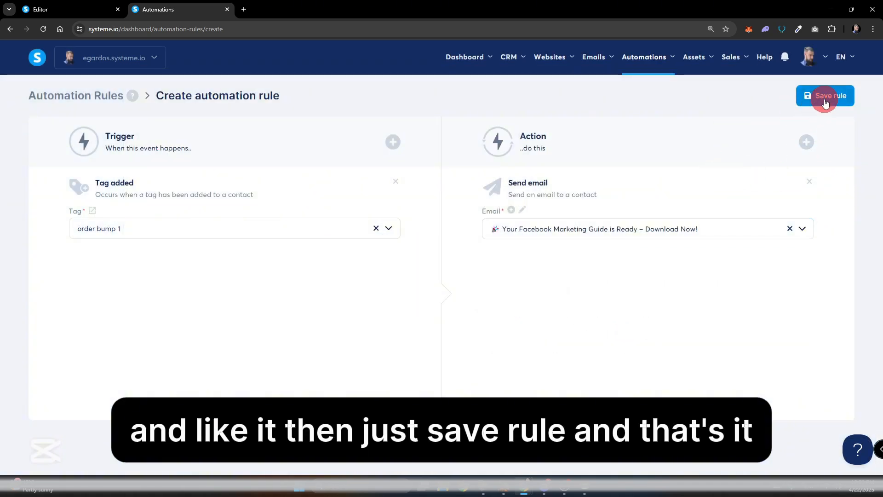
pyautogui.click(827, 160)
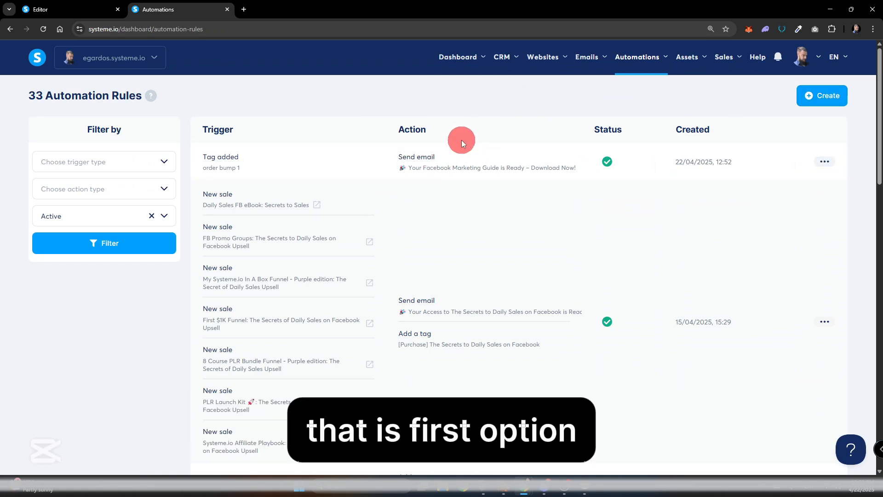
# Create a new workflow named "order bump".
pyautogui.moveTo(639, 67)
pyautogui.click(639, 103)
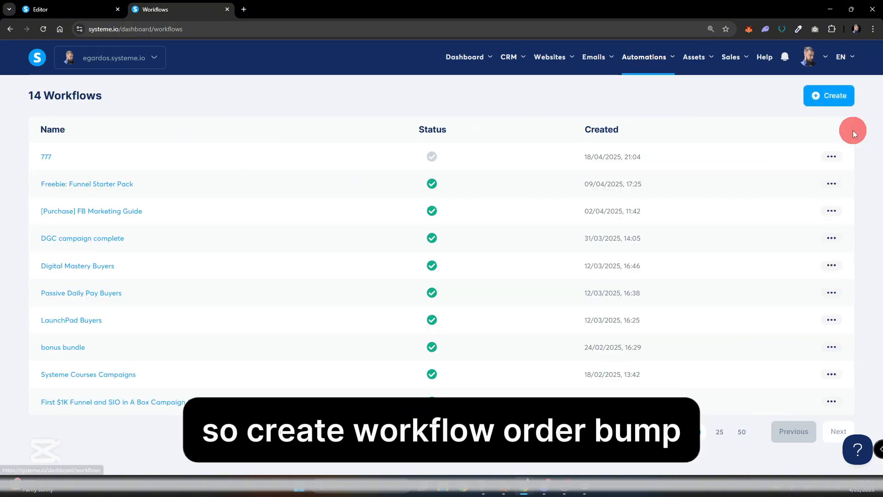
pyautogui.click(830, 97)
pyautogui.write('order bump')
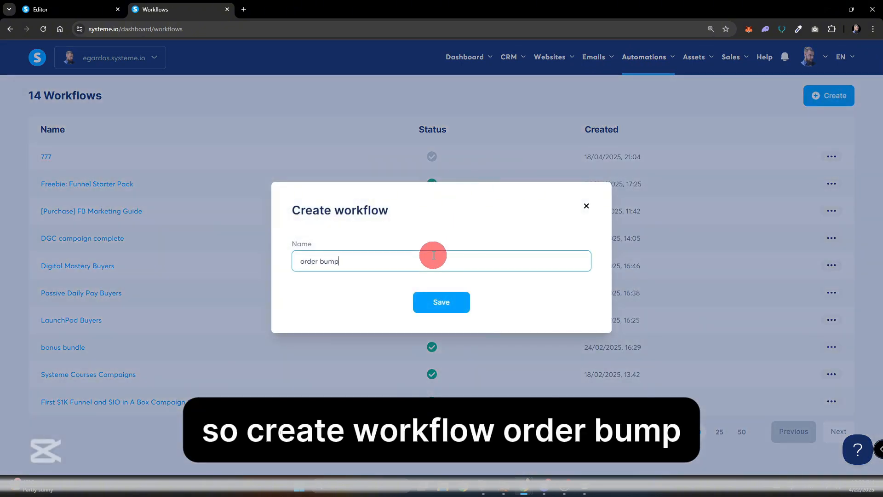
pyautogui.click(450, 298)
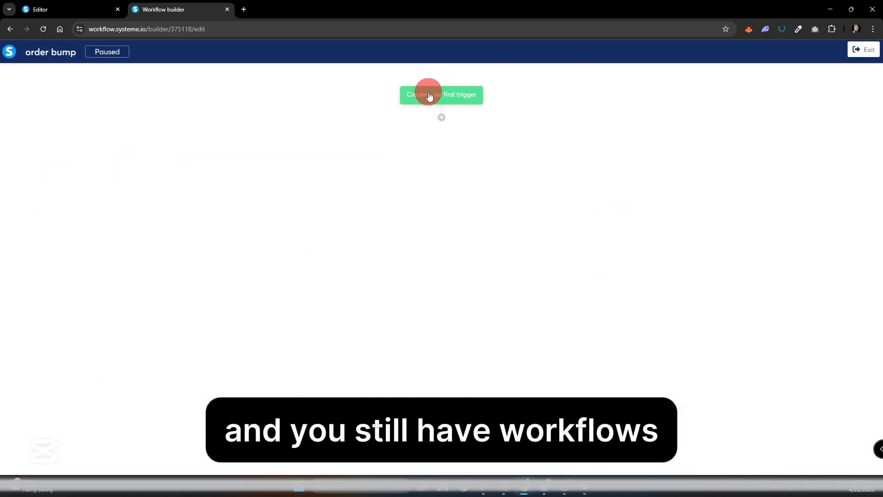
# Create the workflow's first trigger as Tag added with the tag "order bump 1".
pyautogui.click(429, 96)
pyautogui.click(399, 233)
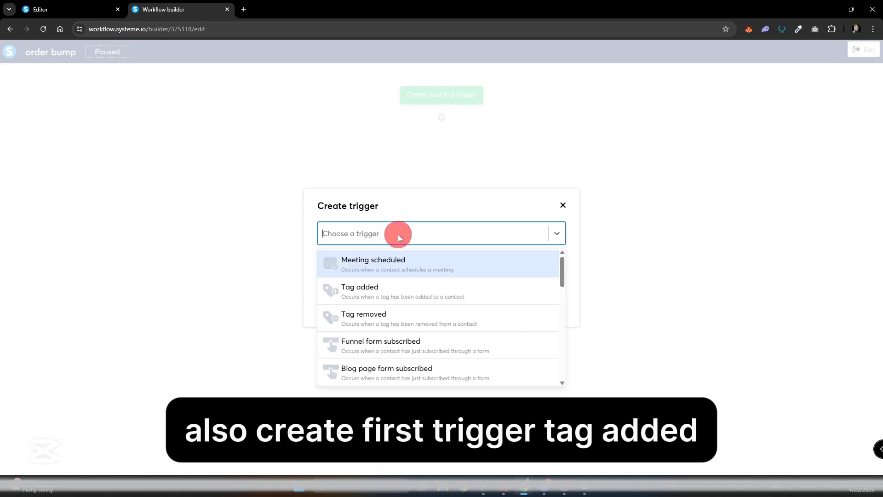
pyautogui.click(402, 287)
pyautogui.click(398, 261)
pyautogui.write('orde')
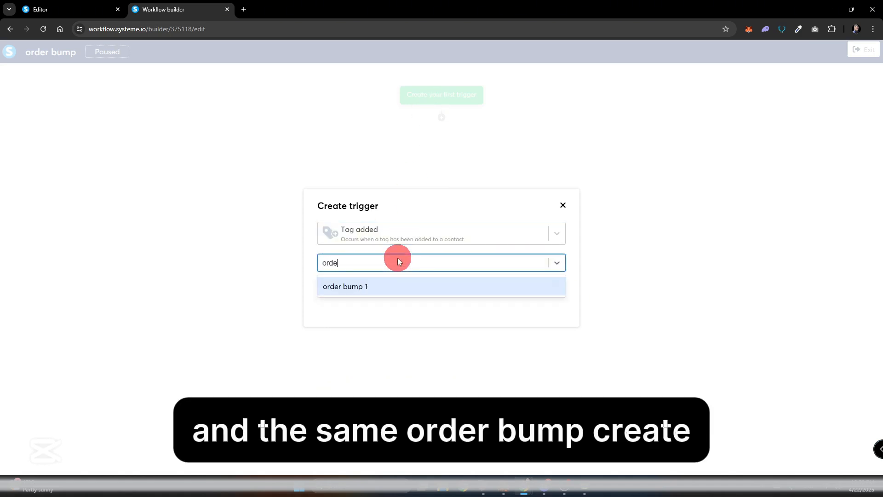
pyautogui.click(395, 283)
pyautogui.click(336, 285)
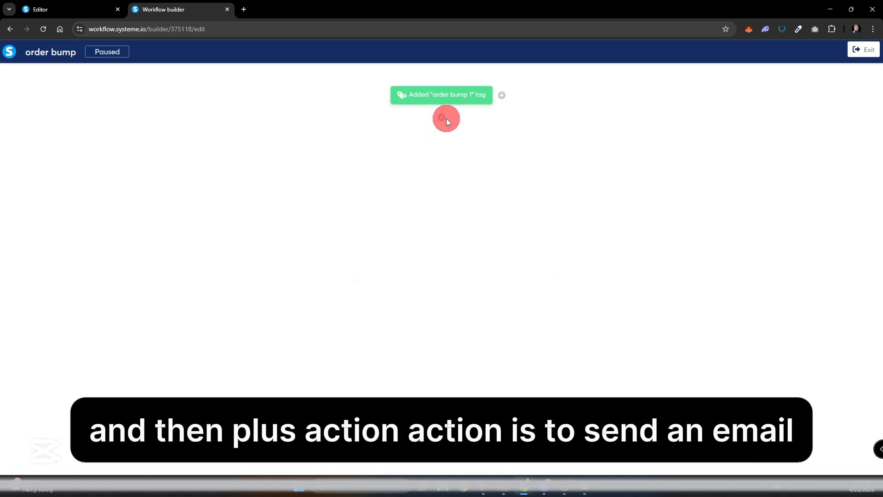
# Add an action of type Send an email below the workflow's trigger.
pyautogui.click(441, 117)
pyautogui.click(363, 239)
pyautogui.click(376, 242)
pyautogui.scroll(-3, 450, 343)
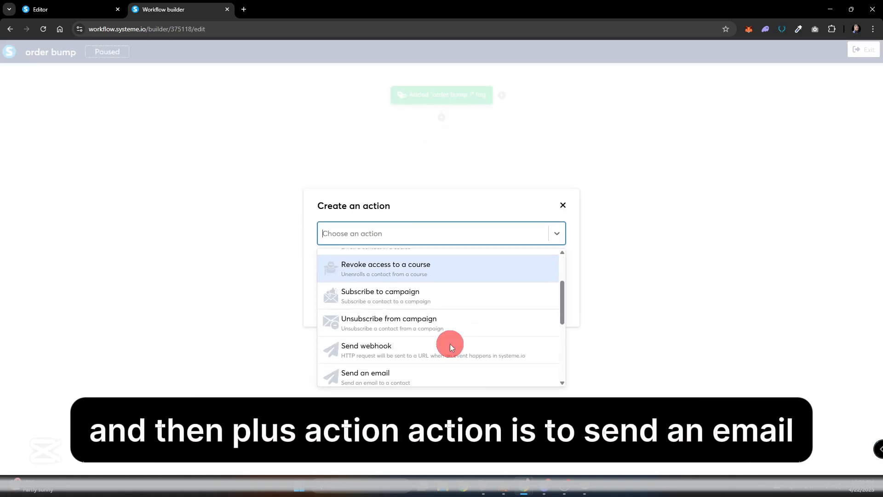
pyautogui.click(433, 373)
pyautogui.click(406, 248)
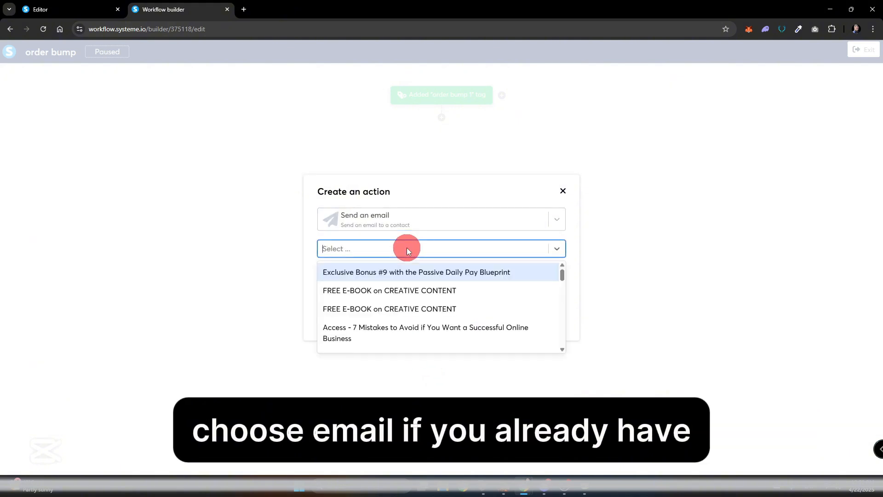
pyautogui.write('face')
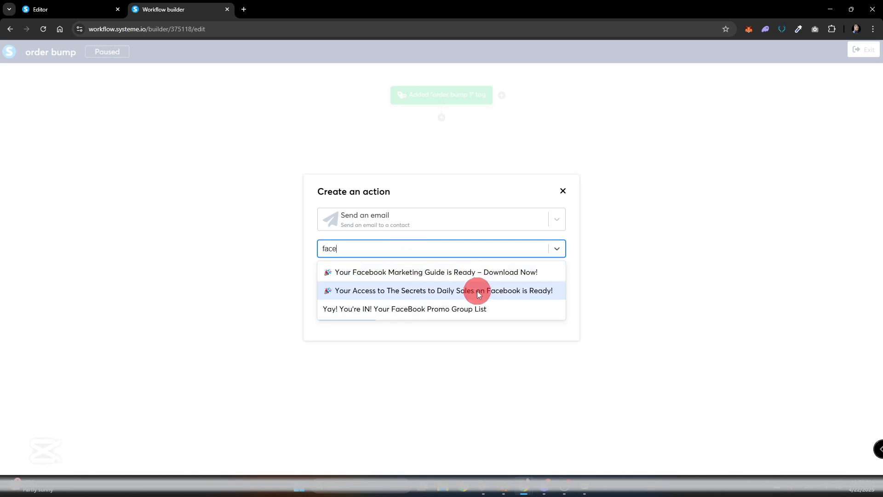
pyautogui.click(490, 274)
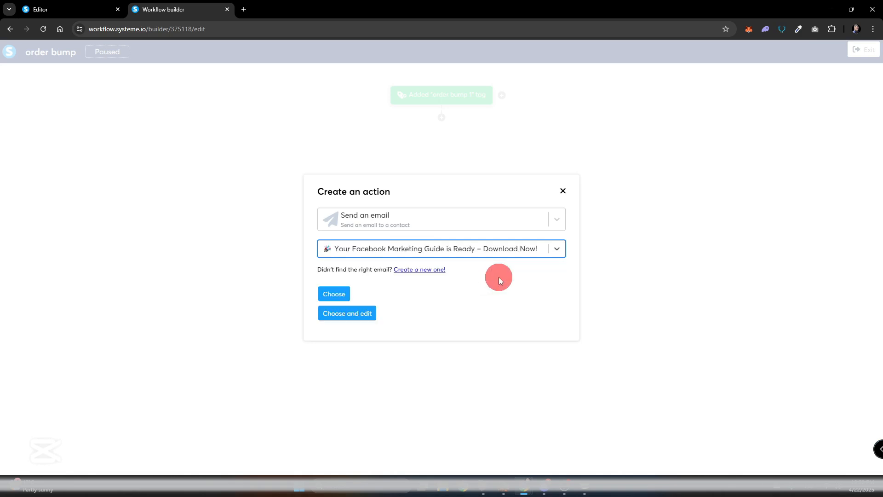
# Create a new email with the subject "asadsas" for the action and return to the workflow builder without adding content.
pyautogui.click(431, 270)
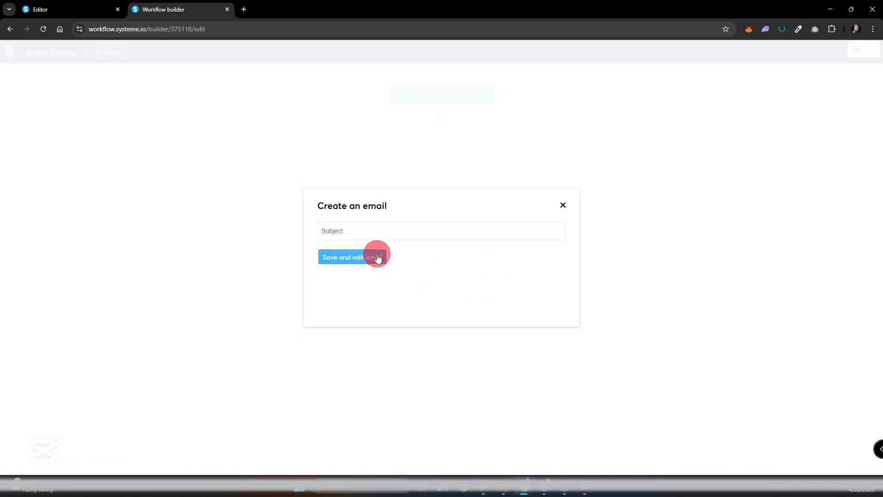
pyautogui.write('asadsas')
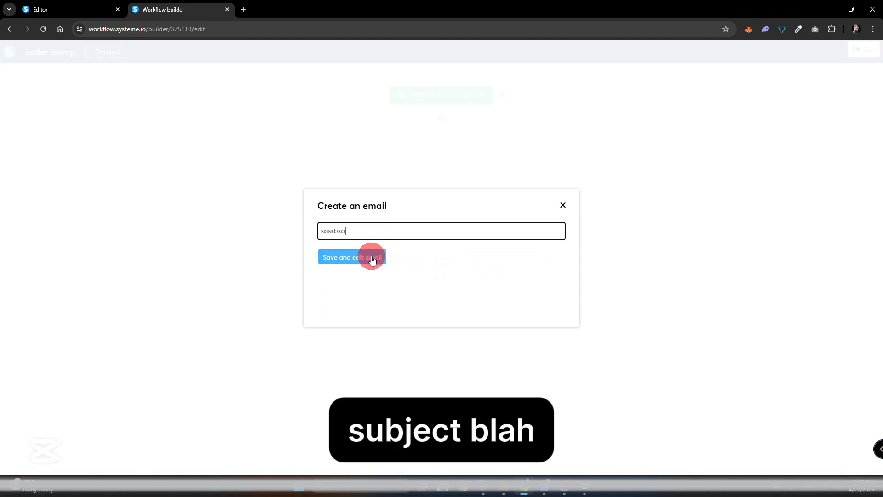
pyautogui.click(371, 256)
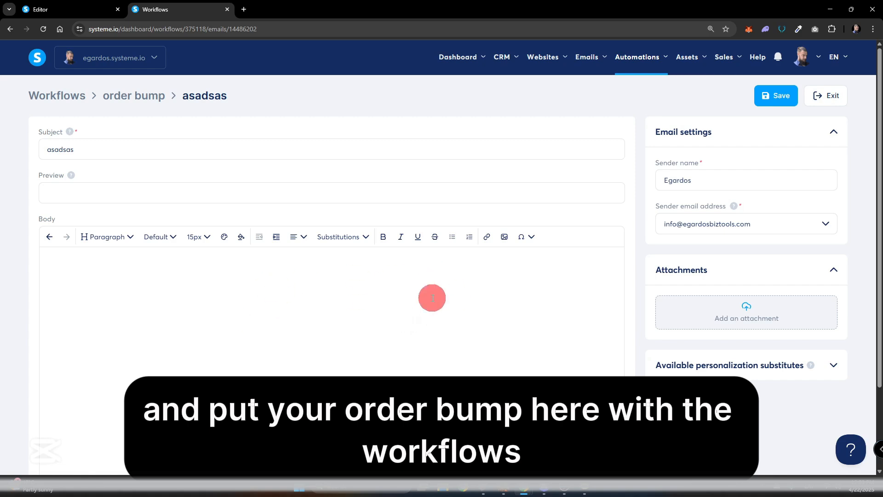
pyautogui.click(837, 94)
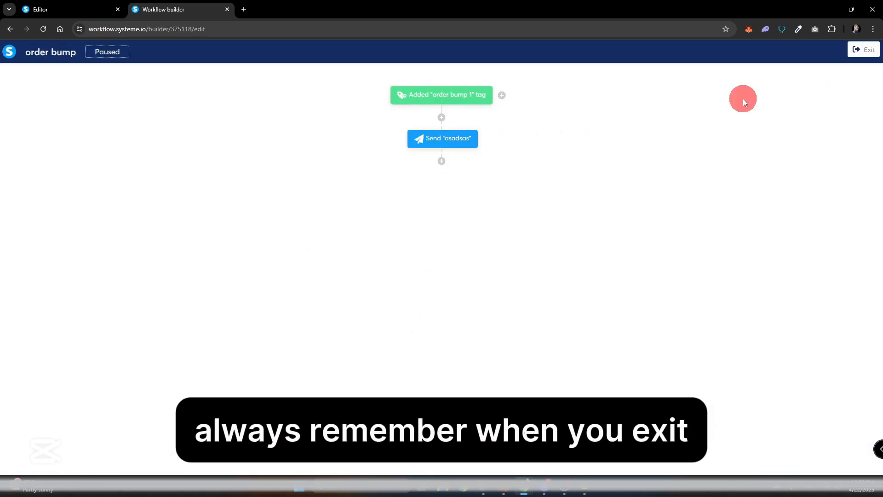
# Exit the workflow builder and activate the "order bump" workflow.
pyautogui.click(866, 51)
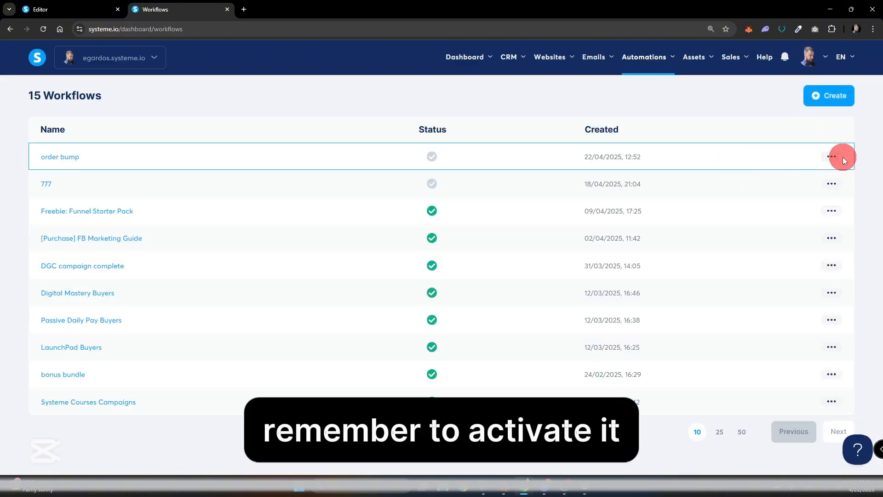
pyautogui.click(832, 156)
pyautogui.click(795, 162)
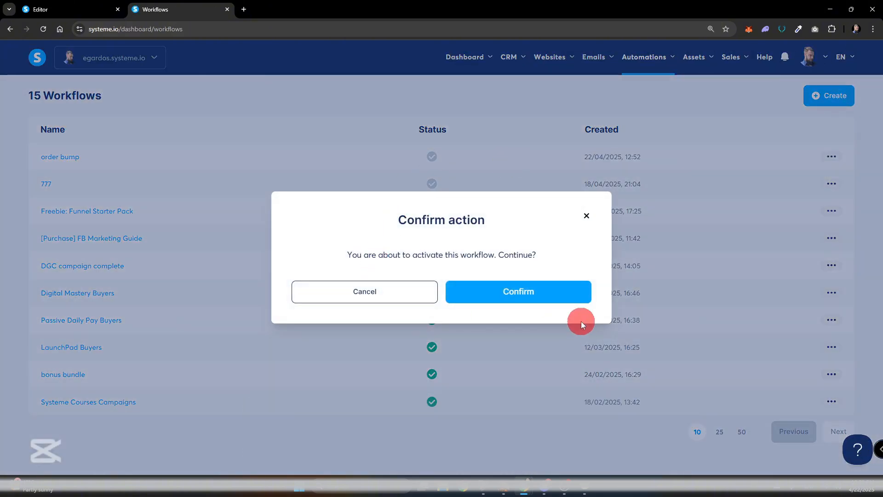
pyautogui.click(540, 300)
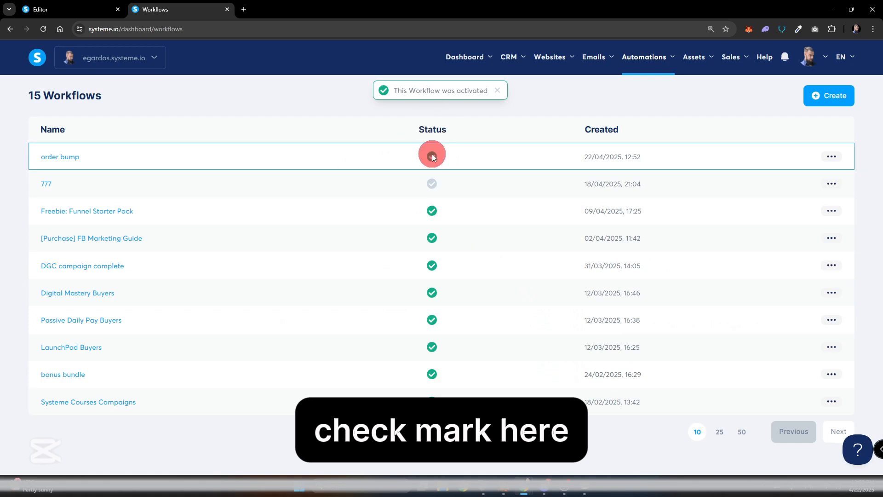